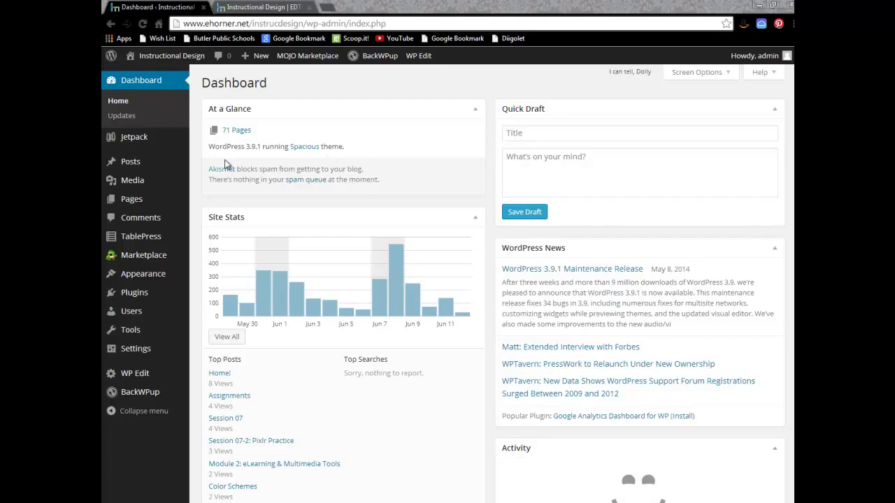
From the Dashboard, bring up the Plugins menu in the admin sidebar.
{"action": "mouse_move", "coordinate": [162, 152]}
{"action": "mouse_move", "coordinate": [130, 297]}
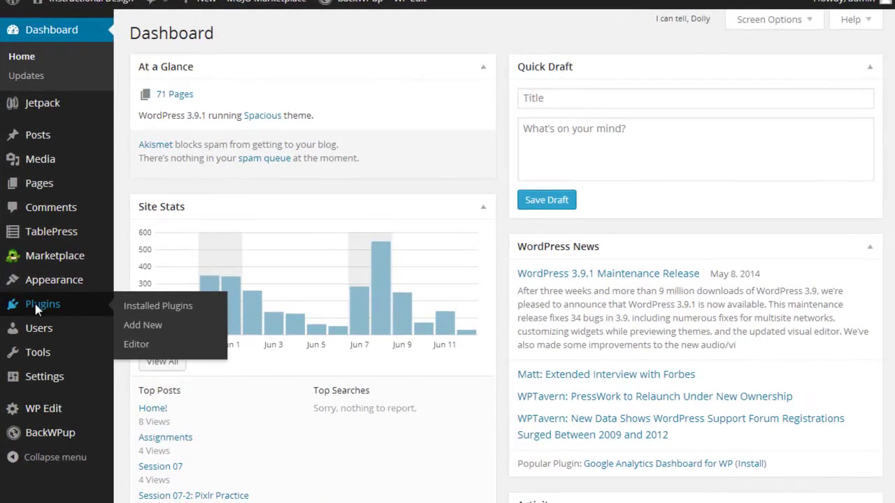
Open Installed Plugins and highlight the Akismet plugin name.
{"action": "left_click", "coordinate": [34, 300]}
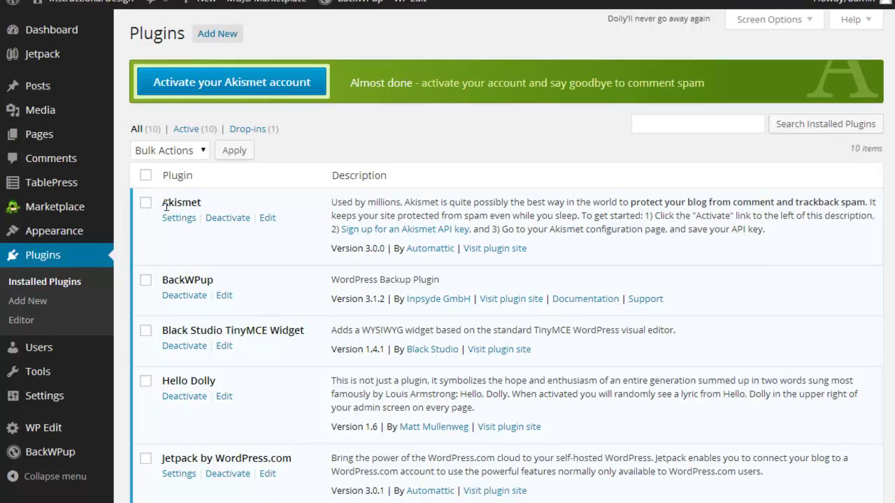
{"action": "left_click_drag", "start_coordinate": [161, 202], "coordinate": [202, 204]}
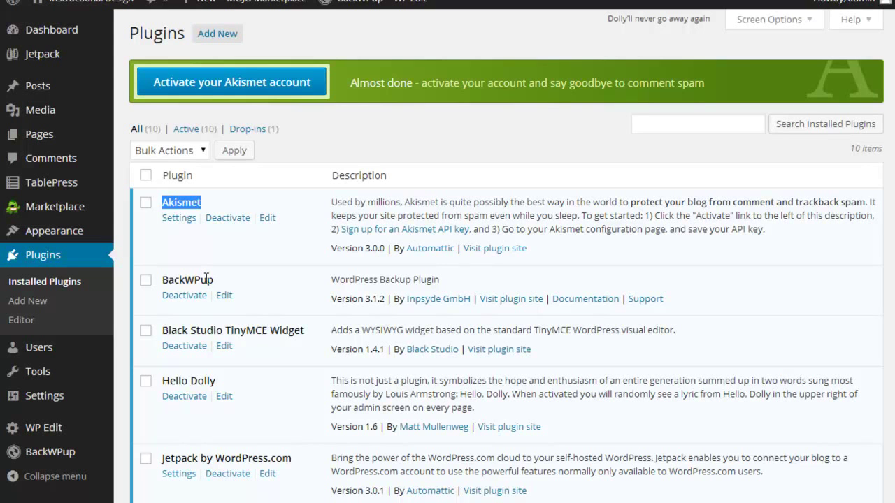
{"action": "mouse_move", "coordinate": [49, 234]}
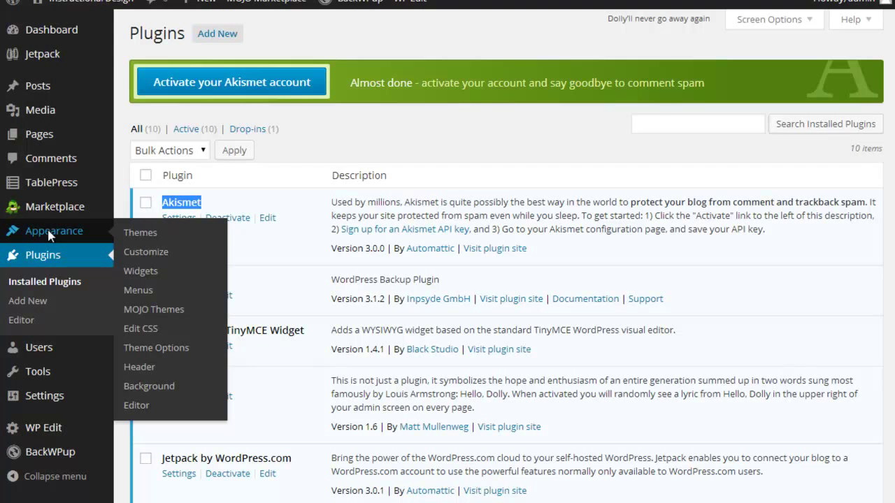
Open the Themes page, then the theme editor showing Spacious's style.css.
{"action": "left_click", "coordinate": [49, 233]}
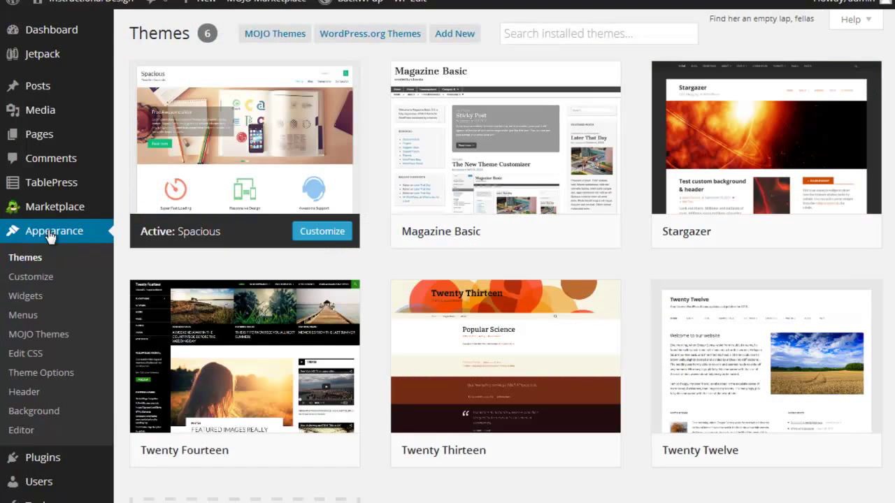
{"action": "mouse_move", "coordinate": [46, 117]}
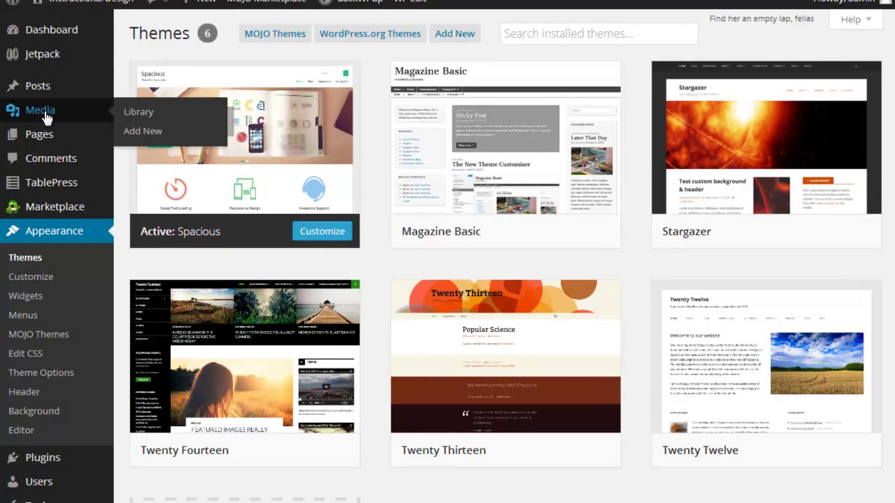
{"action": "left_click", "coordinate": [21, 431]}
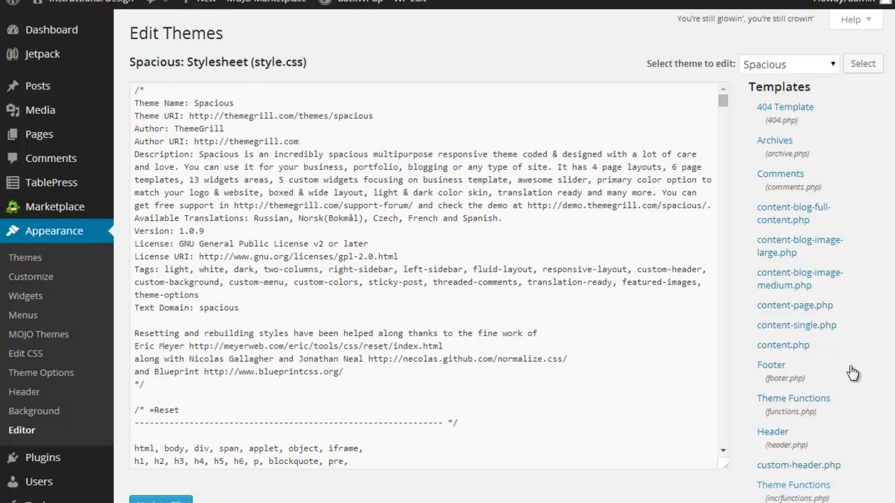
Scroll through the style.css code and the Spacious template file list.
{"action": "scroll", "coordinate": [881, 284], "scroll_direction": "down", "scroll_amount": 5}
{"action": "scroll", "coordinate": [881, 284], "scroll_direction": "down", "scroll_amount": 6}
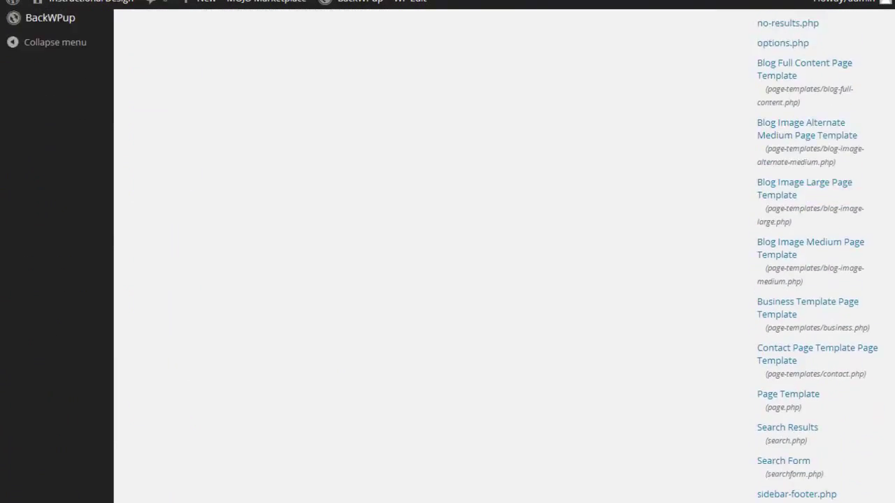
{"action": "scroll", "coordinate": [881, 283], "scroll_direction": "up", "scroll_amount": 8}
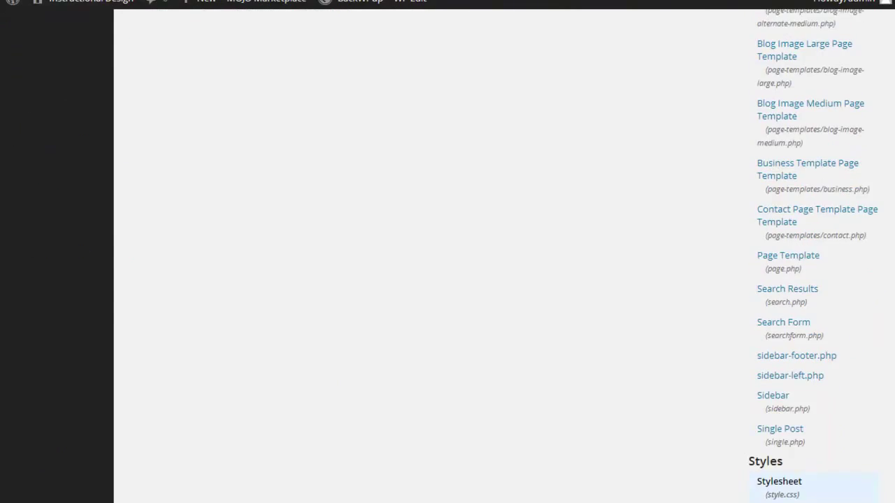
{"action": "scroll", "coordinate": [881, 284], "scroll_direction": "up", "scroll_amount": 4}
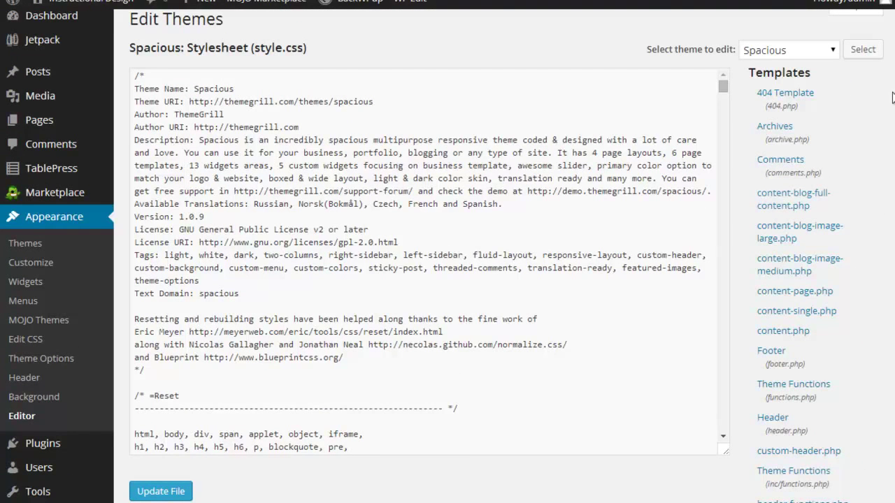
{"action": "scroll", "coordinate": [881, 197], "scroll_direction": "down", "scroll_amount": 3}
{"action": "scroll", "coordinate": [448, 256], "scroll_direction": "down", "scroll_amount": 8}
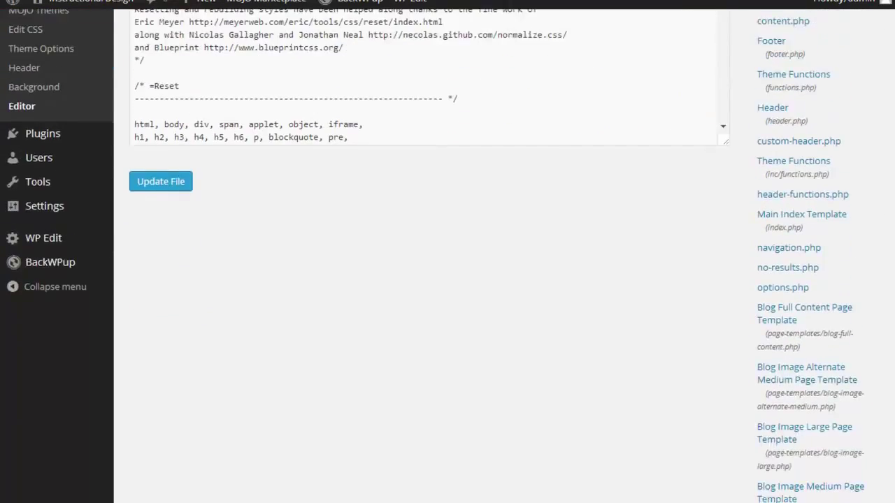
{"action": "scroll", "coordinate": [813, 256], "scroll_direction": "down", "scroll_amount": 2}
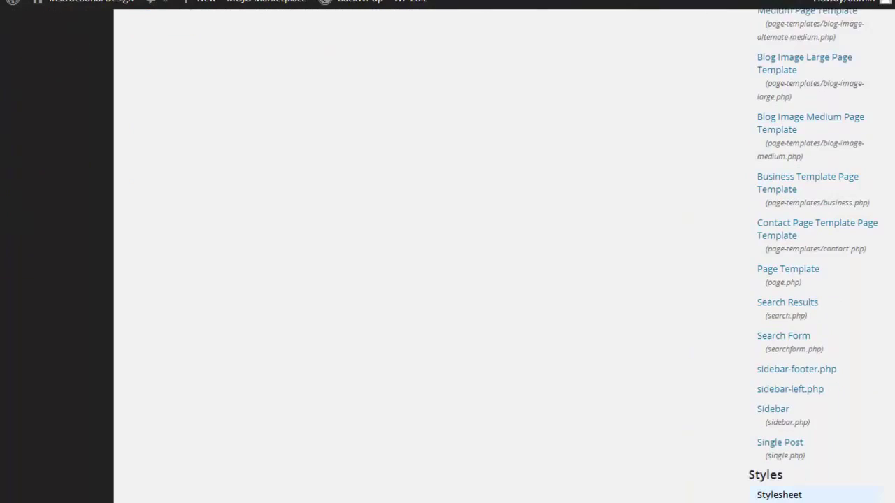
{"action": "scroll", "coordinate": [447, 256], "scroll_direction": "up", "scroll_amount": 12}
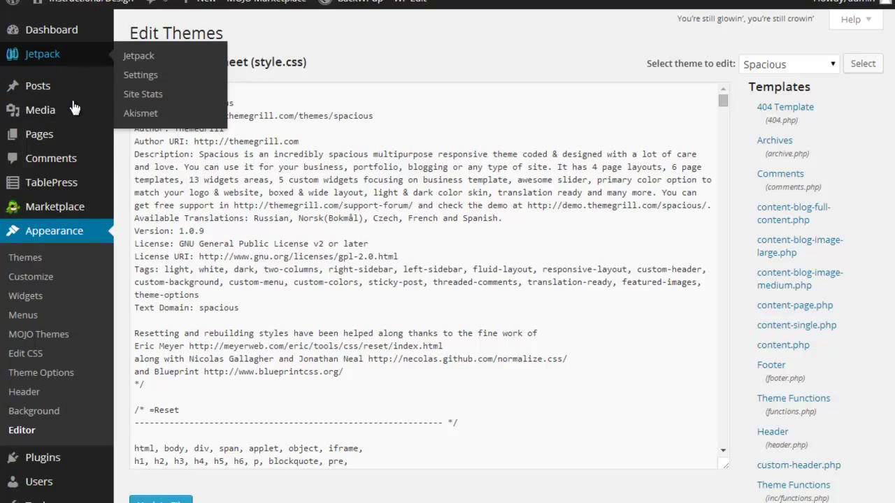
{"action": "scroll", "coordinate": [64, 458], "scroll_direction": "down", "scroll_amount": 2}
{"action": "mouse_move", "coordinate": [65, 442]}
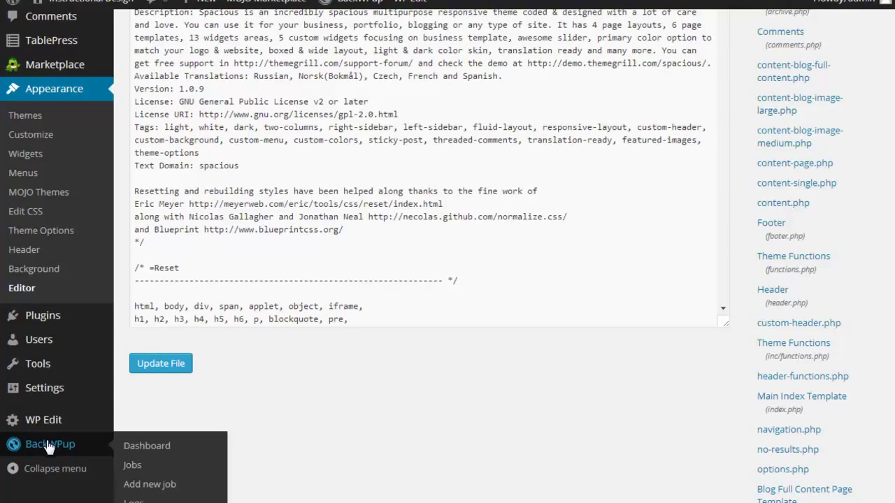
Open the BackWPup Dashboard and check Last logs shows OK for InstrucDesign to DB.
{"action": "left_click", "coordinate": [143, 447]}
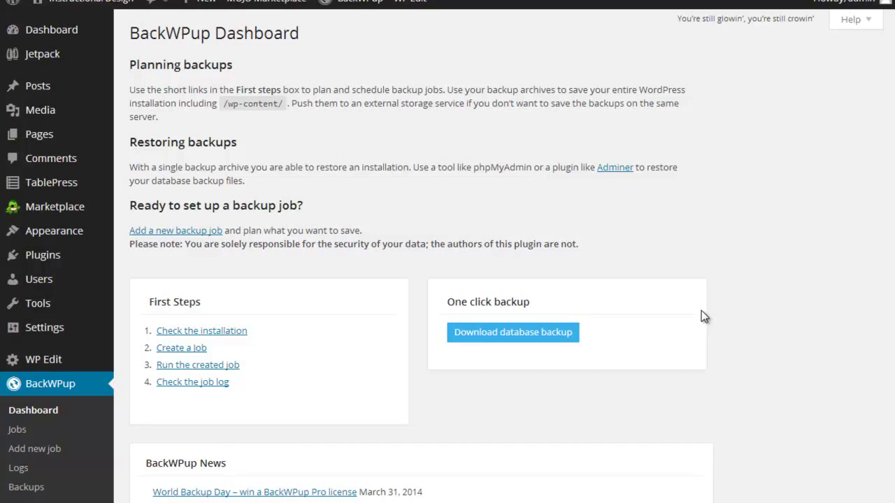
{"action": "scroll", "coordinate": [702, 312], "scroll_direction": "down", "scroll_amount": 4}
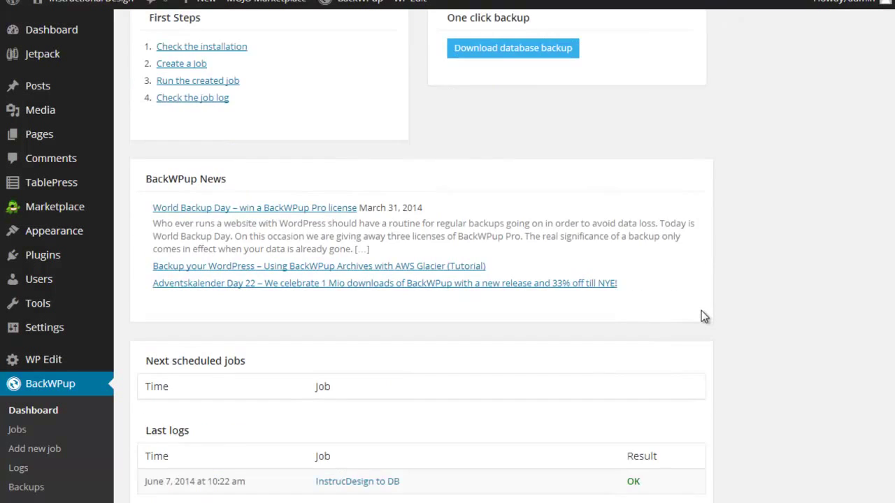
{"action": "scroll", "coordinate": [702, 312], "scroll_direction": "down", "scroll_amount": 3}
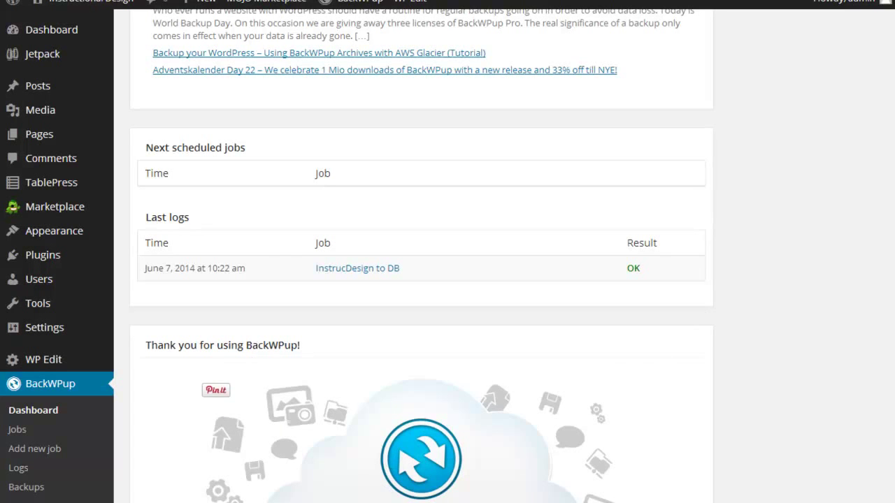
{"action": "scroll", "coordinate": [421, 315], "scroll_direction": "down", "scroll_amount": 3}
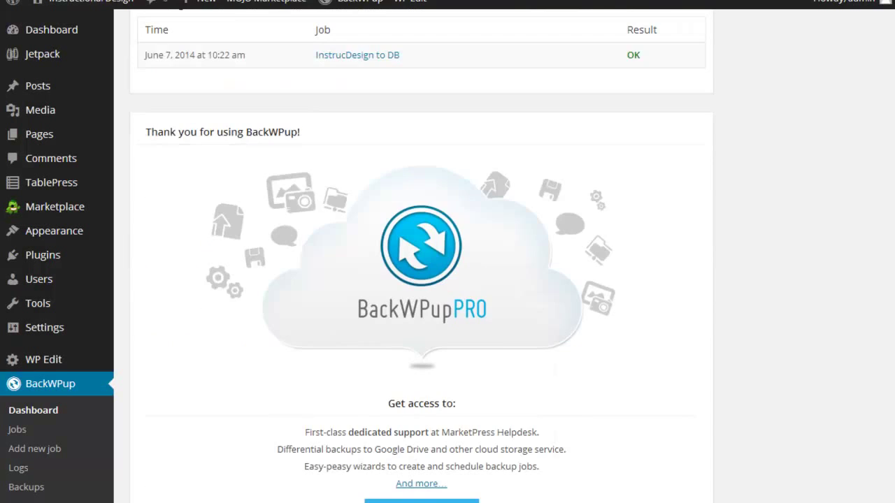
{"action": "scroll", "coordinate": [517, 502], "scroll_direction": "up", "scroll_amount": 10}
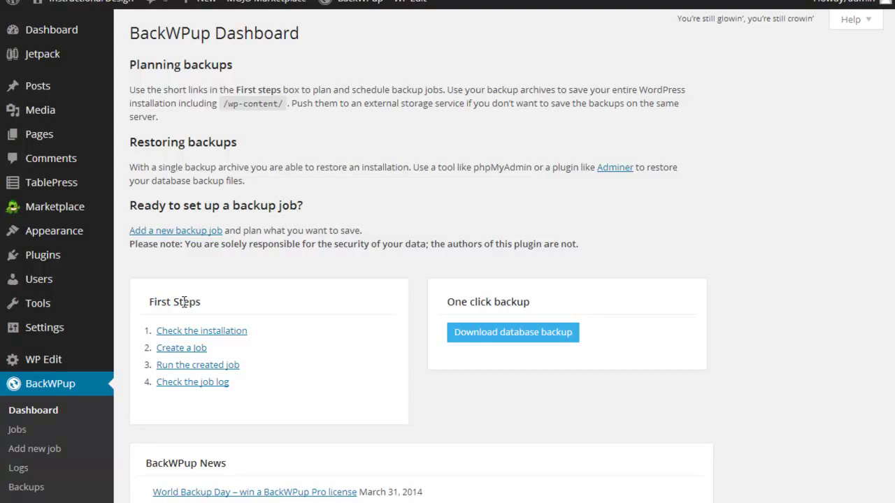
Open the BackWPup Jobs list showing the InstrucDesign to DB job.
{"action": "left_click", "coordinate": [102, 433]}
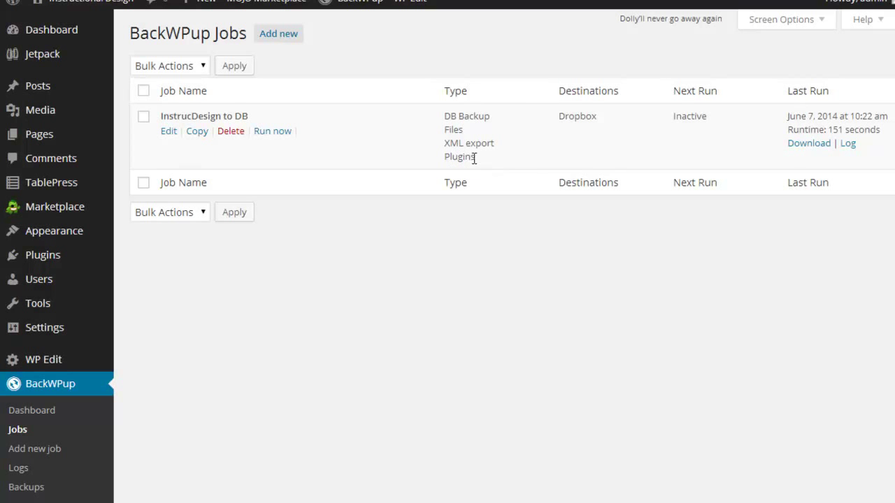
Save the InstrucDesign to DB job with DB, files, XML export, plugin tasks and Dropbox.
{"action": "left_click", "coordinate": [172, 131]}
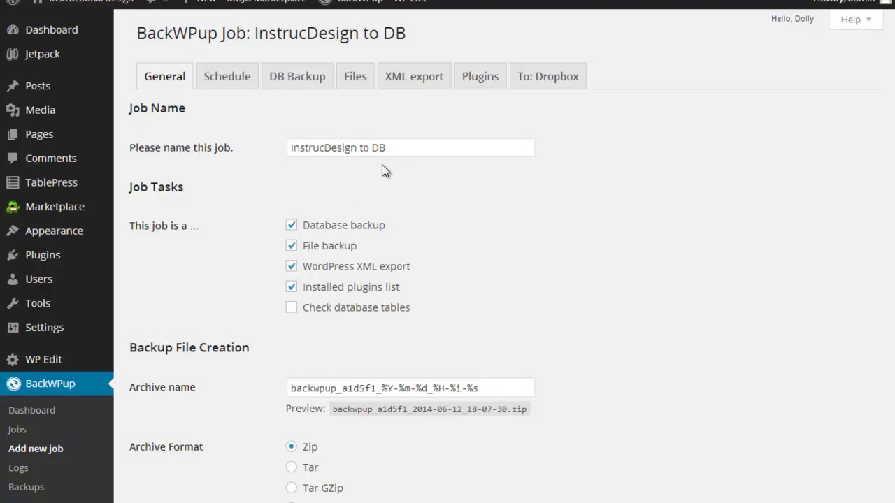
{"action": "left_click", "coordinate": [402, 151]}
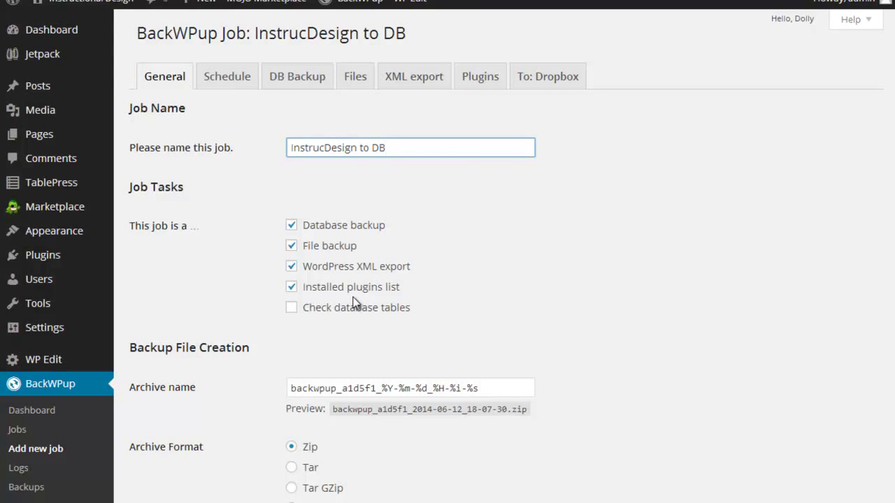
{"action": "scroll", "coordinate": [354, 302], "scroll_direction": "down", "scroll_amount": 1}
{"action": "scroll", "coordinate": [354, 303], "scroll_direction": "down", "scroll_amount": 1}
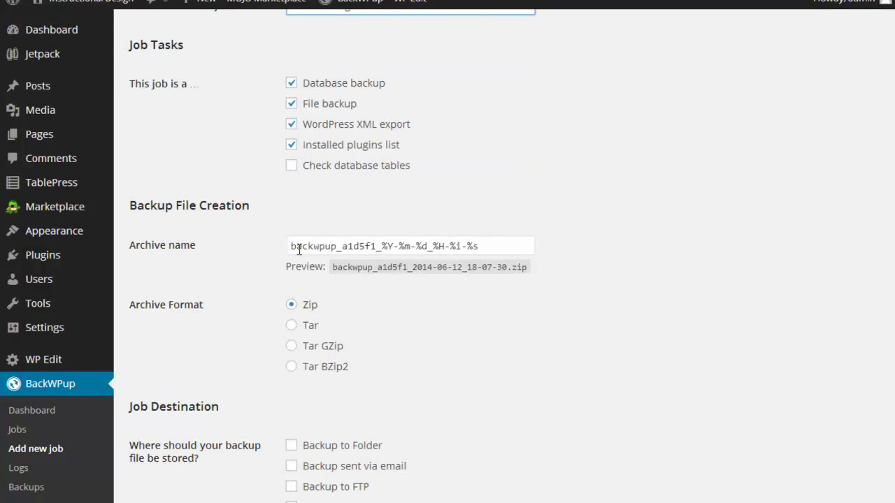
{"action": "mouse_move", "coordinate": [449, 253]}
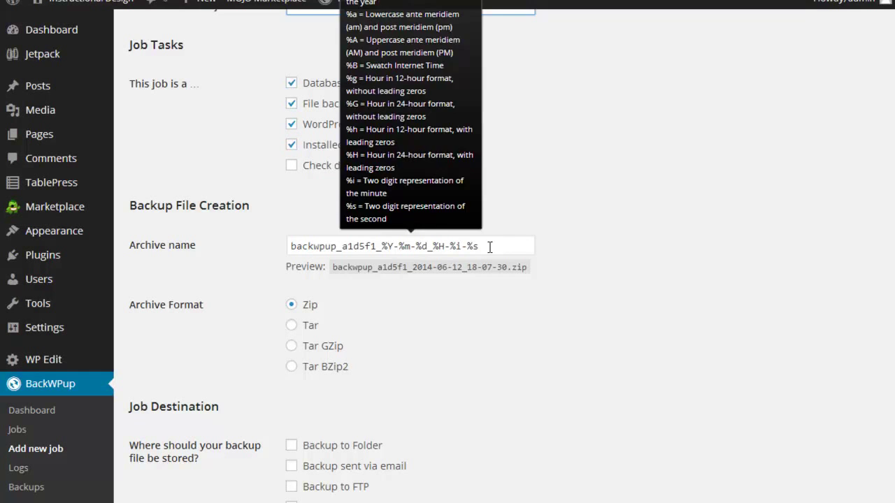
{"action": "scroll", "coordinate": [432, 348], "scroll_direction": "down", "scroll_amount": 3}
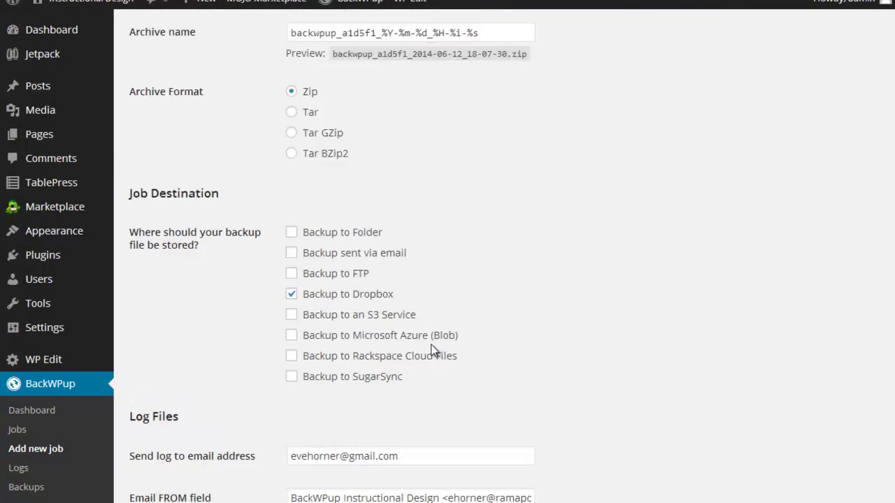
{"action": "scroll", "coordinate": [432, 348], "scroll_direction": "down", "scroll_amount": 1}
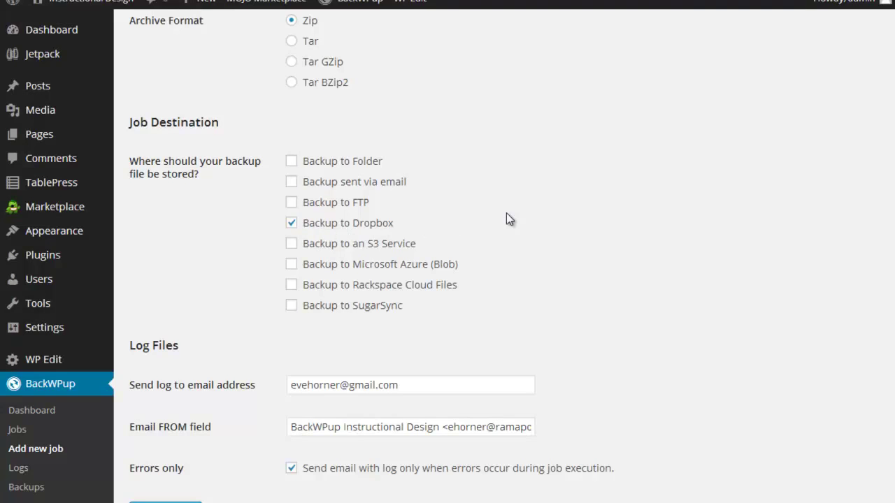
{"action": "scroll", "coordinate": [506, 219], "scroll_direction": "down", "scroll_amount": 1}
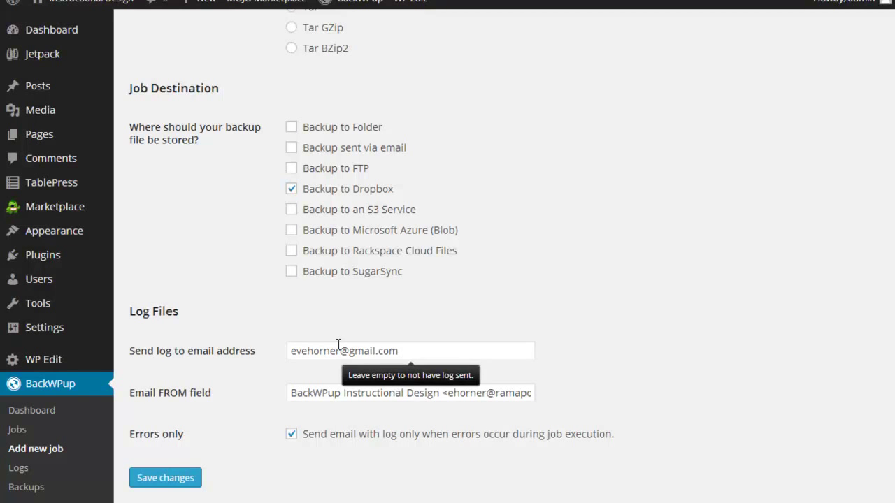
{"action": "left_click", "coordinate": [171, 478]}
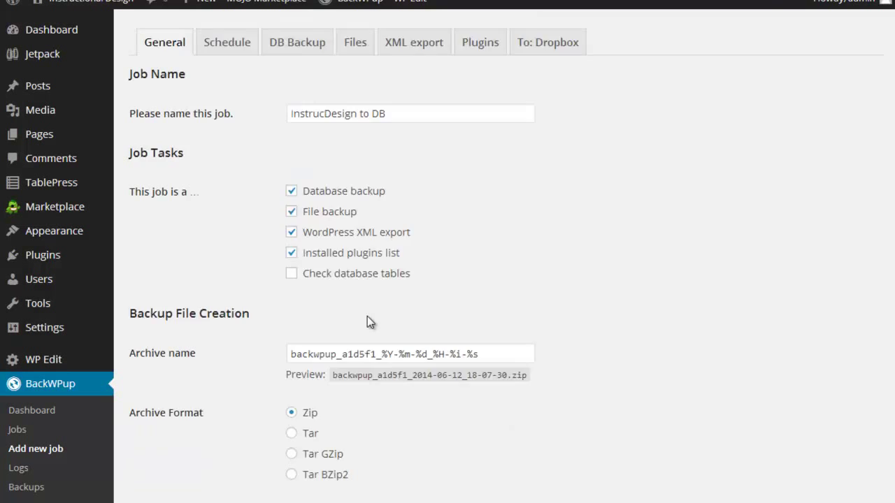
{"action": "scroll", "coordinate": [367, 316], "scroll_direction": "up", "scroll_amount": 1}
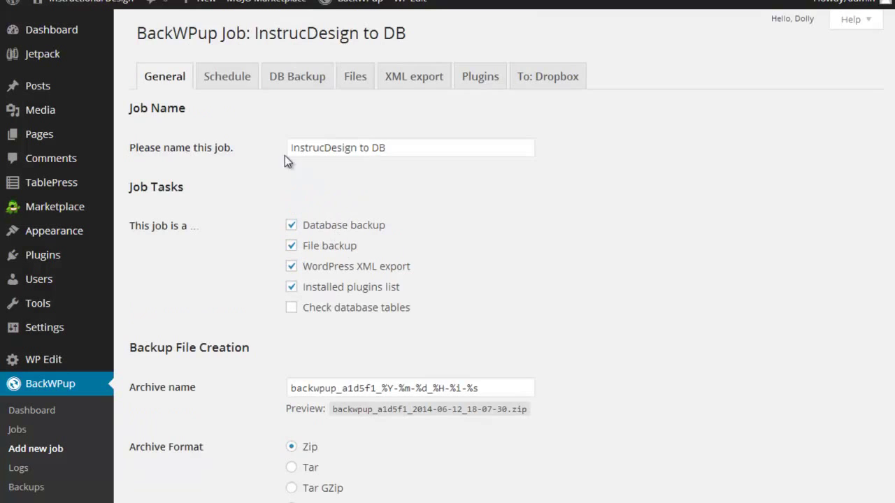
Show the job's Schedule tab, leaving Start job set to manually only.
{"action": "left_click", "coordinate": [253, 82]}
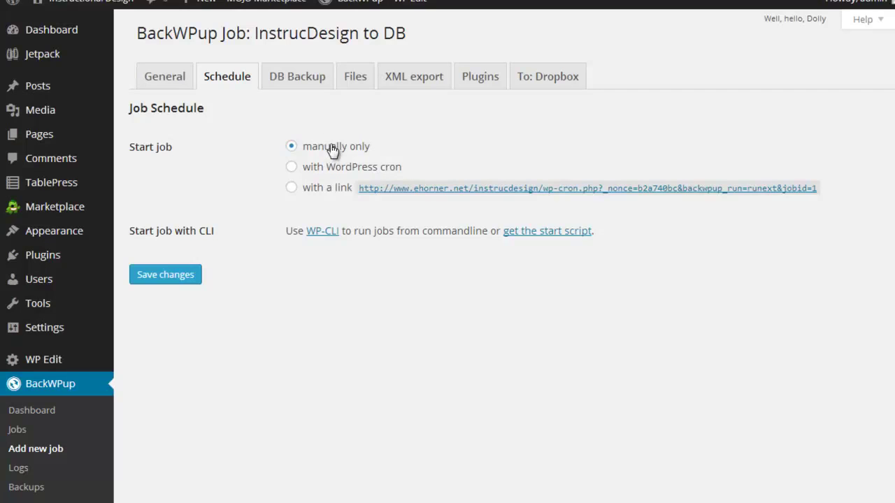
Review the DB Backup and Files tabs, then reauthenticate Dropbox with full access.
{"action": "left_click", "coordinate": [300, 80]}
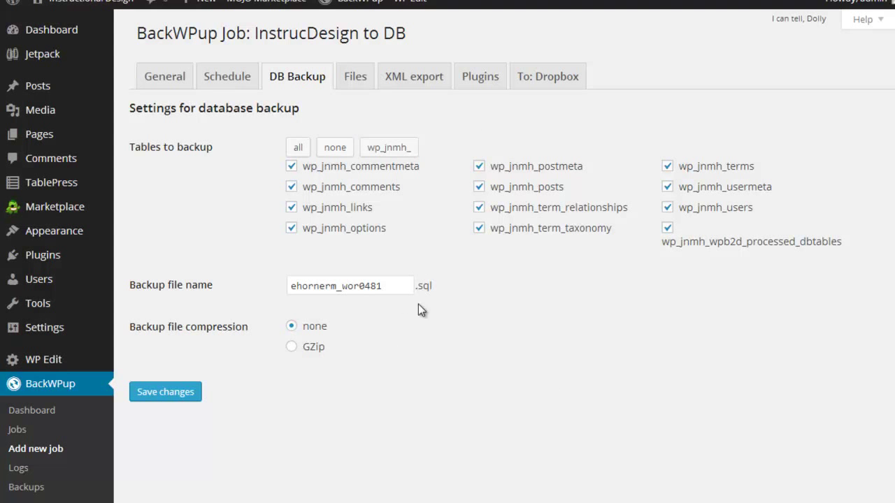
{"action": "left_click", "coordinate": [361, 79]}
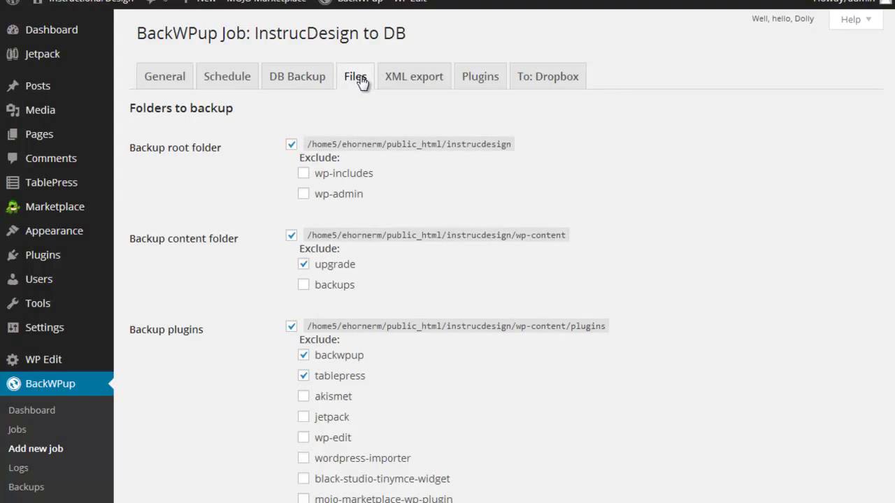
{"action": "scroll", "coordinate": [411, 245], "scroll_direction": "down", "scroll_amount": 6}
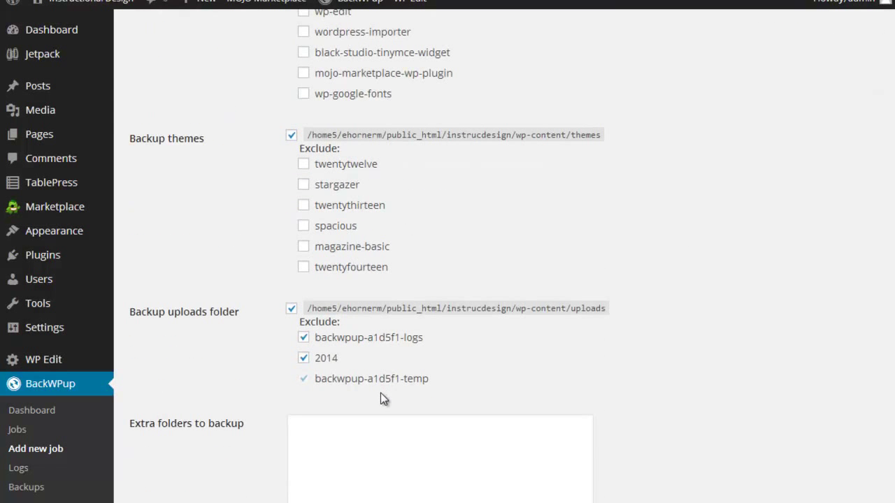
{"action": "scroll", "coordinate": [380, 393], "scroll_direction": "down", "scroll_amount": 4}
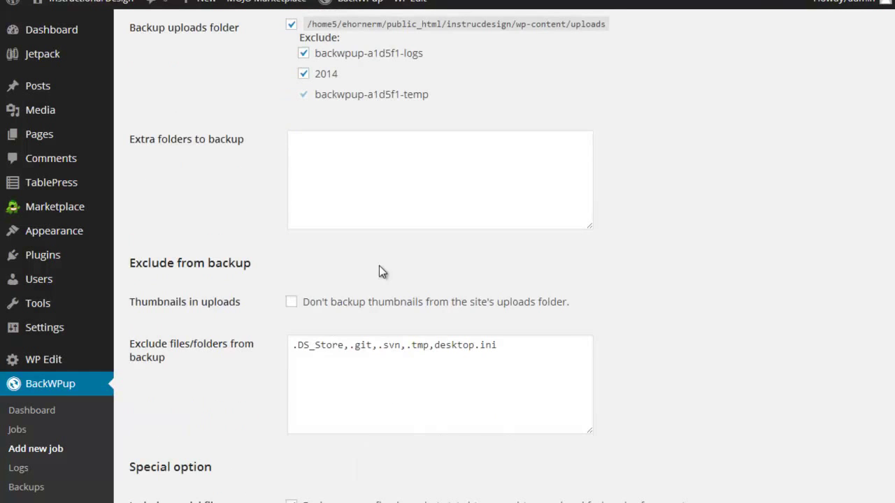
{"action": "scroll", "coordinate": [422, 280], "scroll_direction": "up", "scroll_amount": 15}
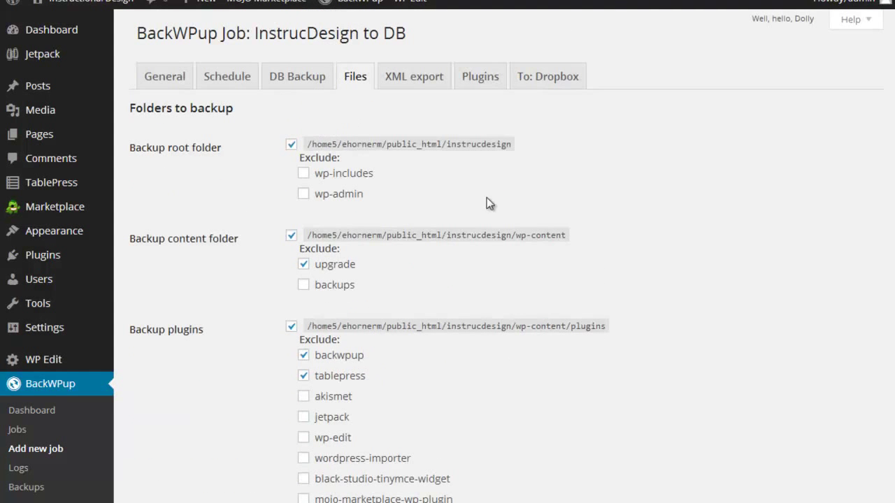
{"action": "left_click", "coordinate": [568, 82]}
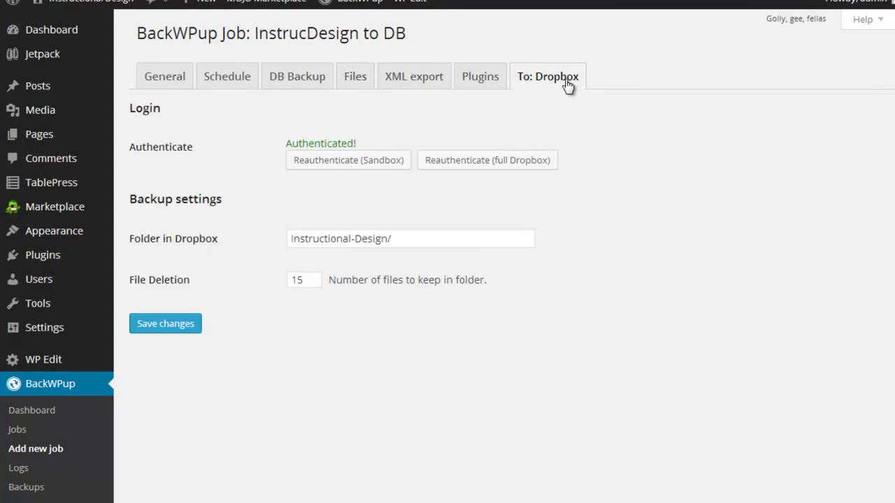
{"action": "left_click", "coordinate": [480, 165]}
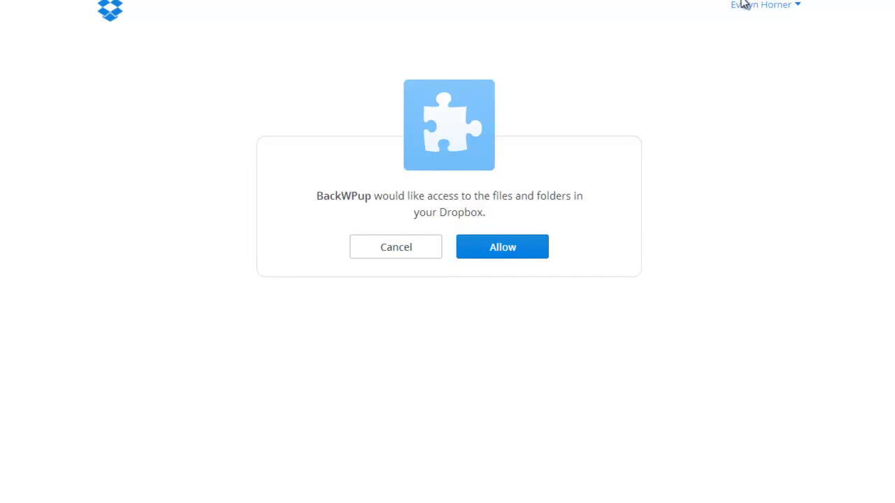
Allow BackWPup access to the Dropbox files and folders.
{"action": "left_click", "coordinate": [514, 253]}
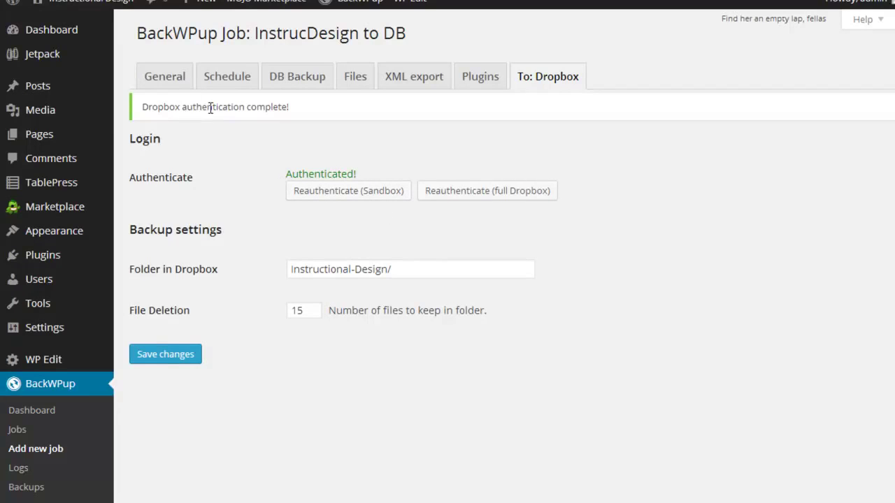
Run the InstrucDesign to DB job now from the BackWPup Jobs list.
{"action": "left_click", "coordinate": [175, 84]}
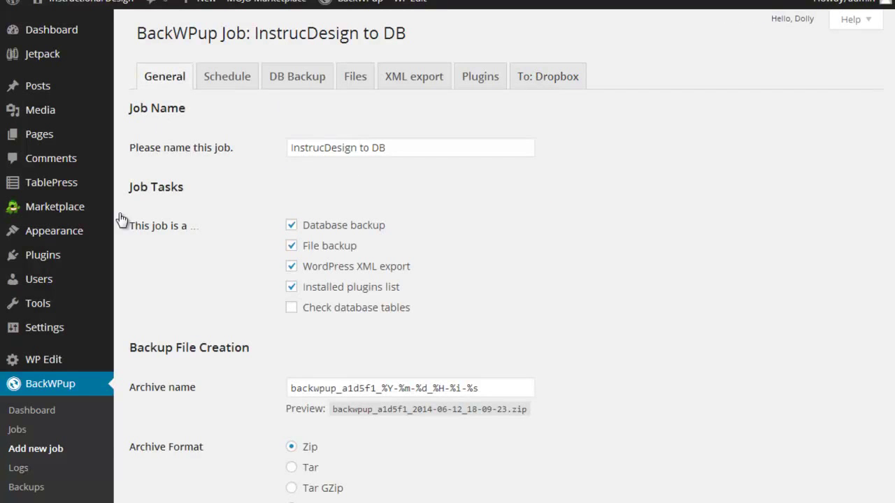
{"action": "left_click", "coordinate": [17, 432]}
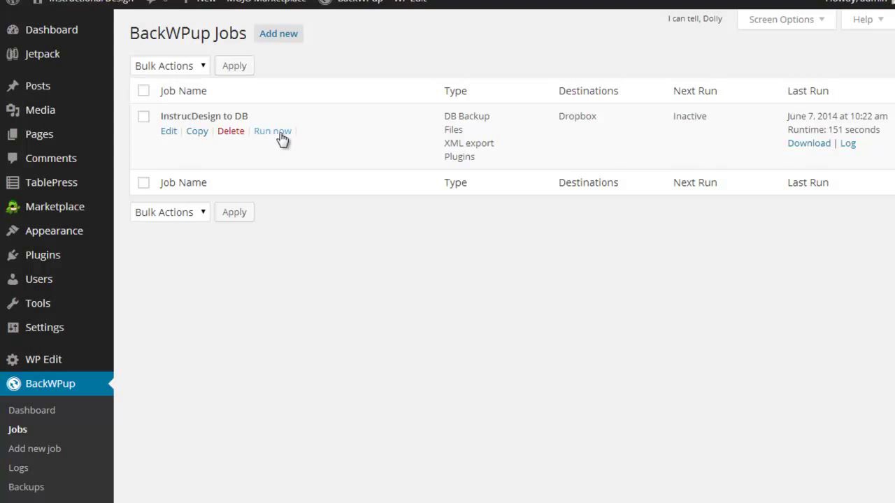
{"action": "left_click", "coordinate": [272, 132]}
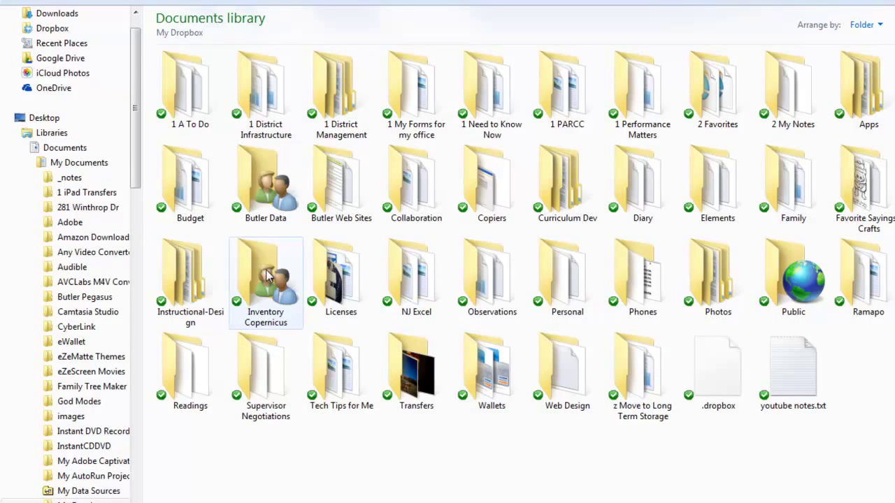
Open the Instructional-Design folder in My Dropbox to see backwpup_a1d5f1_2014-06-07_10-22-08.zip.
{"action": "double_click", "coordinate": [186, 263]}
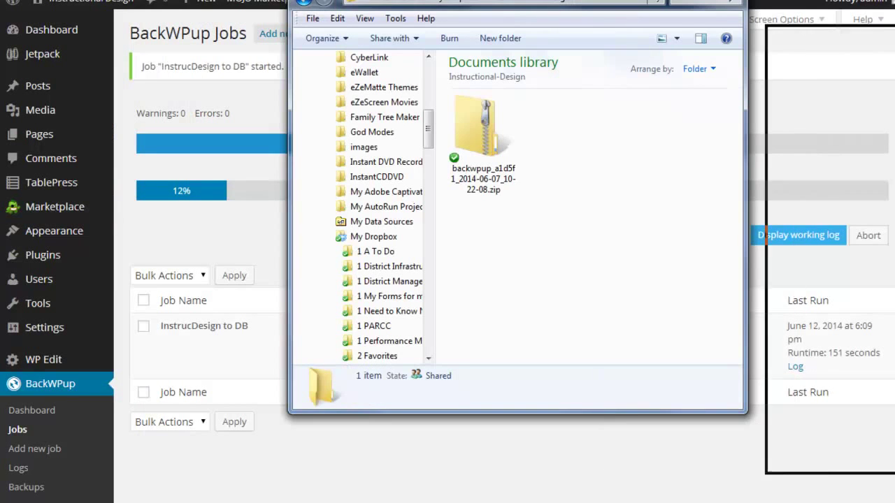
Leave the Dropbox folder and return to WordPress, where the BackWPup job shows 67% progress.
{"action": "key", "text": "alt+Tab"}
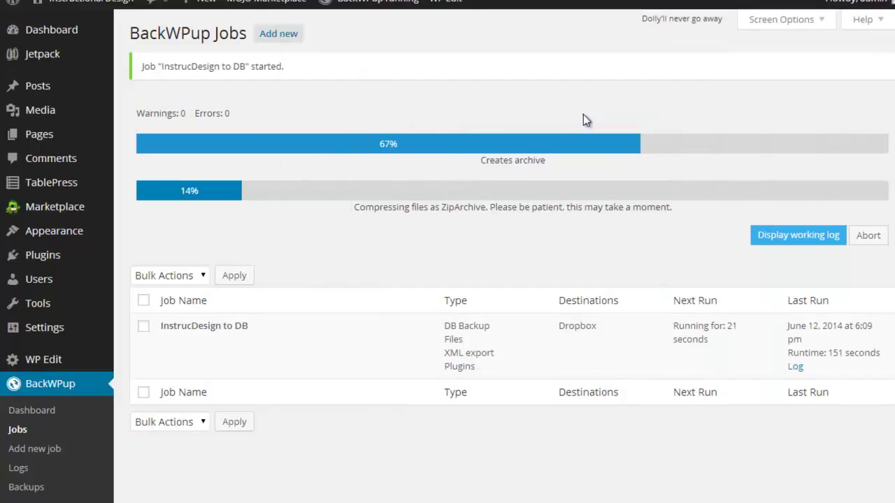